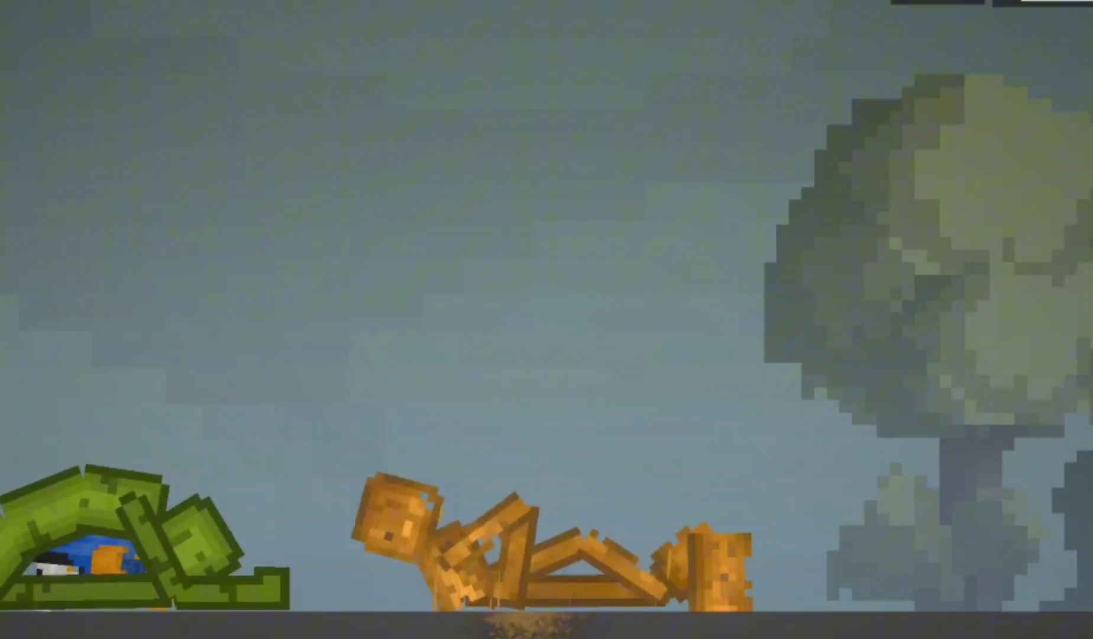
pyautogui.scroll(-5, 547, 320)
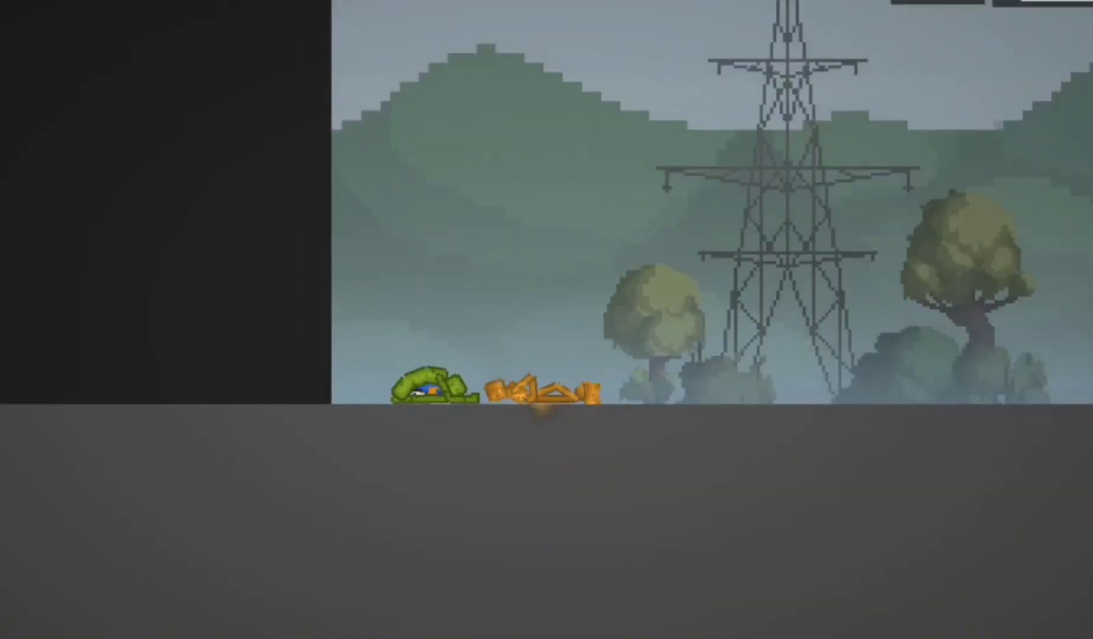